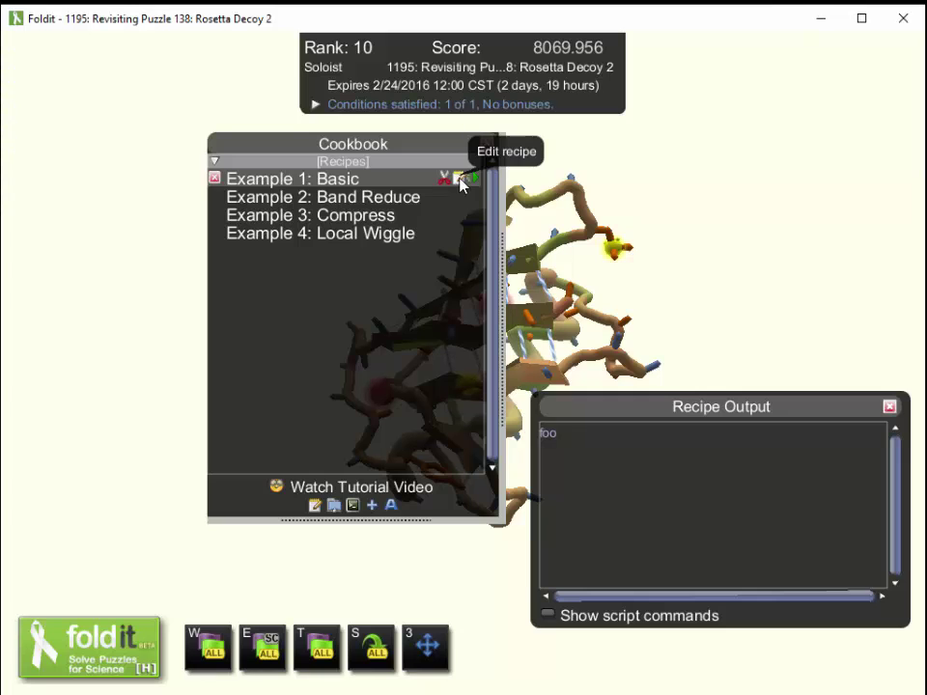
# - Open the Example 1: Basic recipe in the recipe editor to view its steps, and close the editor
pyautogui.click(460, 180)
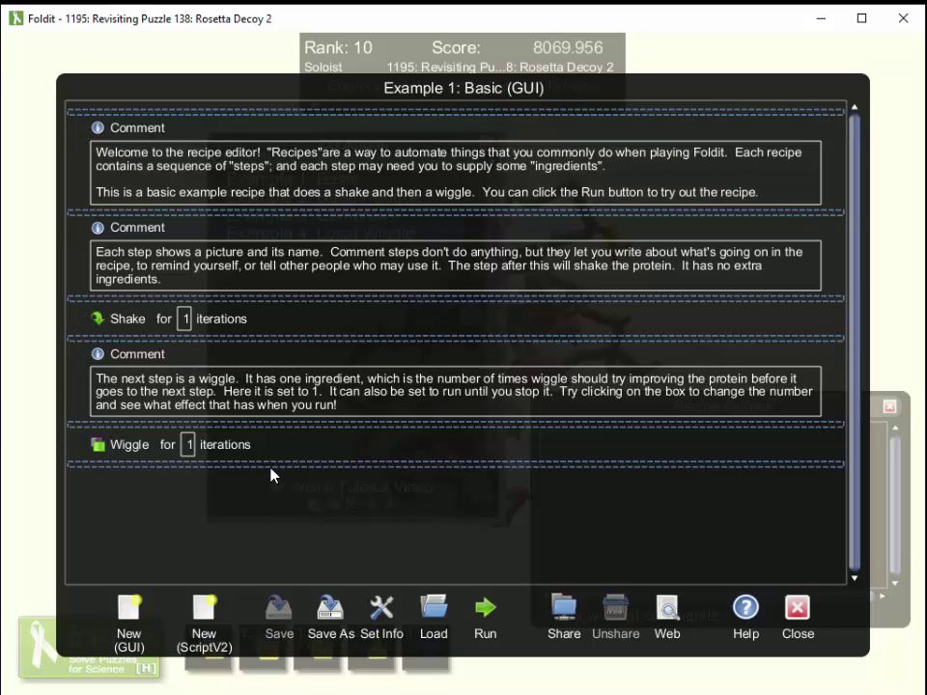
pyautogui.click(796, 610)
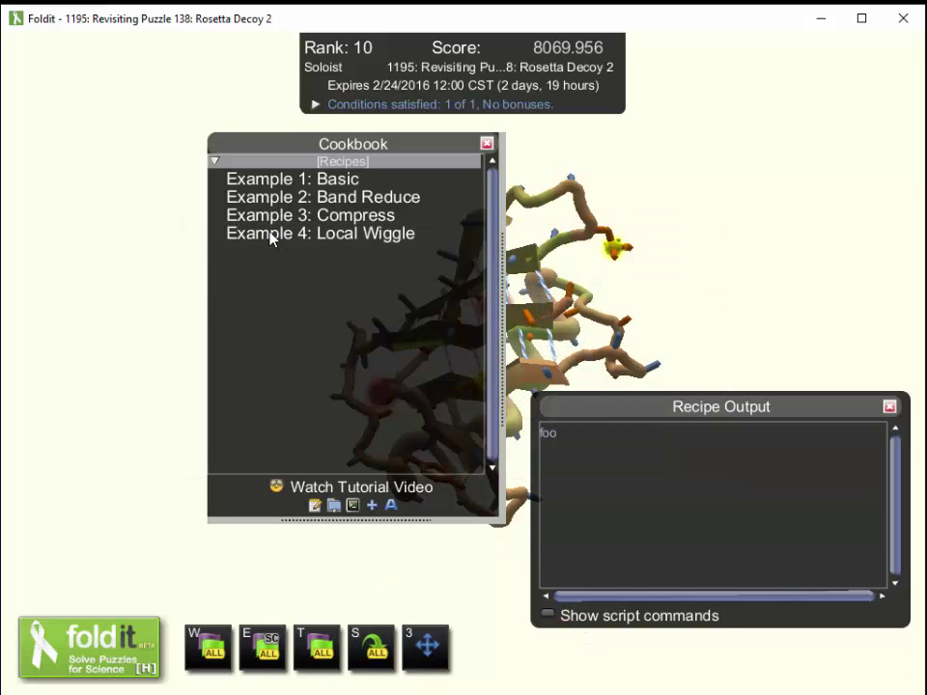
# - Cut the four example recipes, Basic, Band Reduce, Compress and Local Wiggle, in the cookbook
pyautogui.moveTo(261, 196)
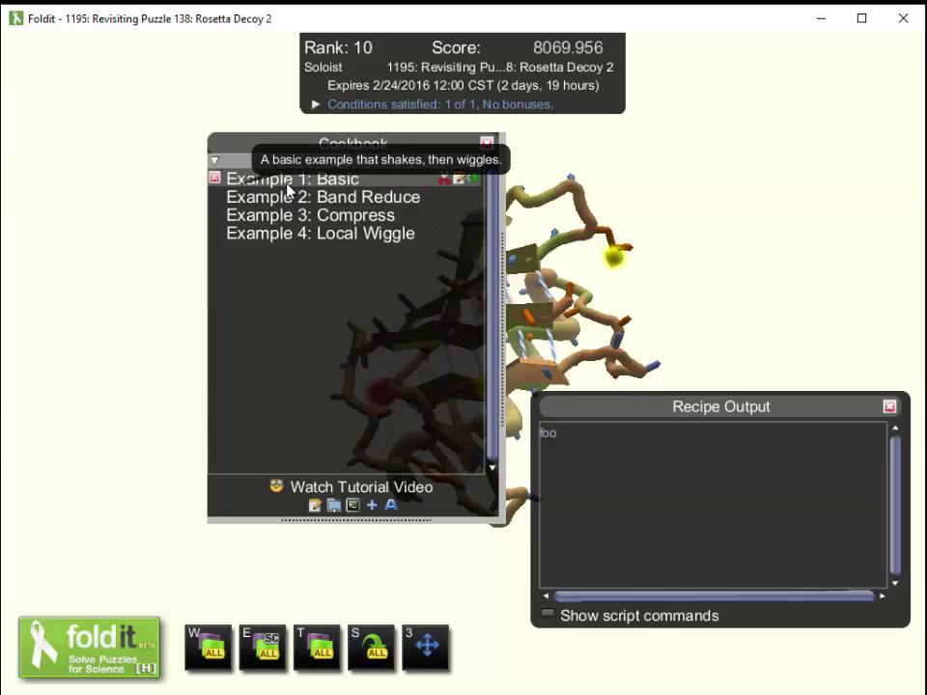
pyautogui.click(445, 187)
pyautogui.click(445, 198)
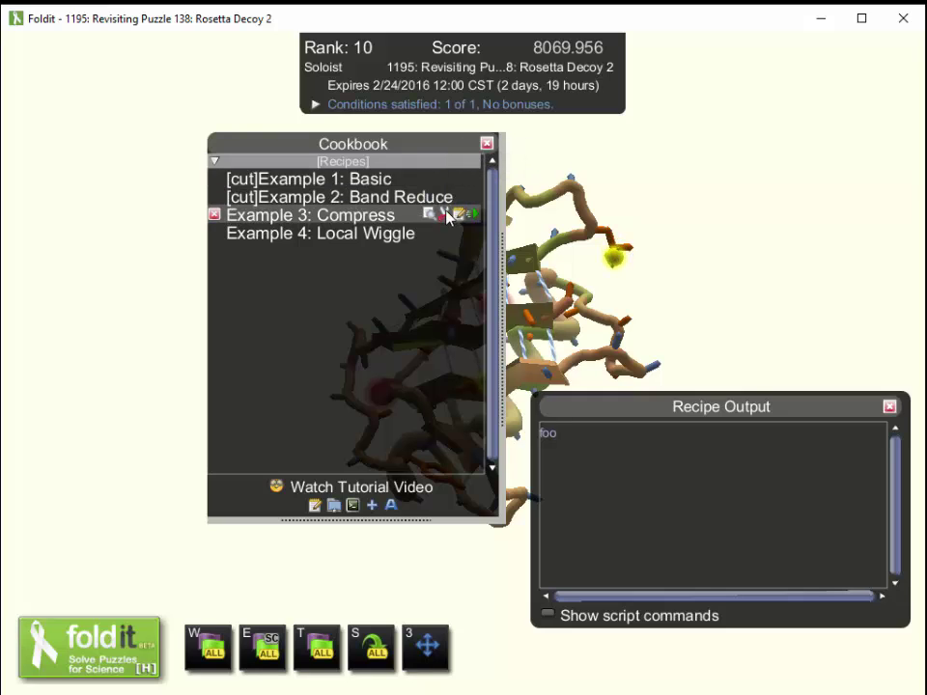
pyautogui.click(445, 215)
pyautogui.click(445, 234)
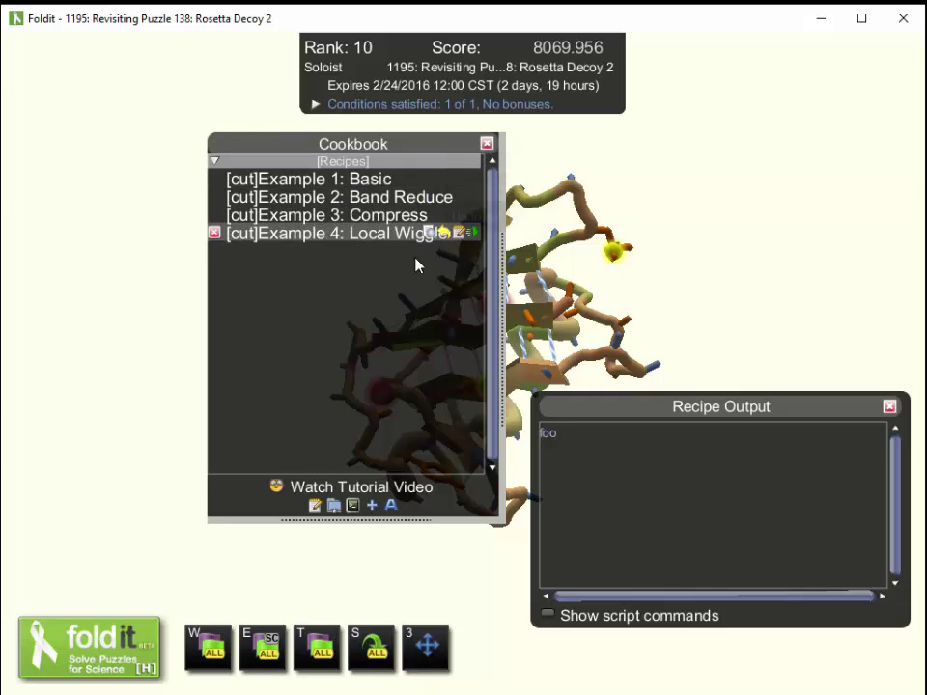
# - Add a new cookbook divider named GUI
pyautogui.click(371, 505)
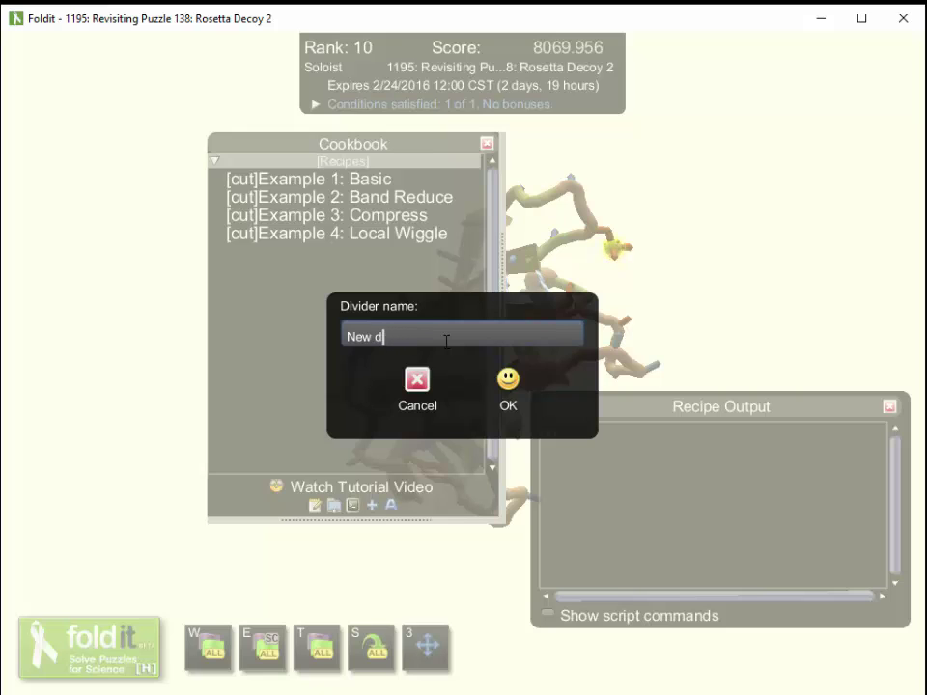
pyautogui.press('BackSpace')
pyautogui.press('BackSpace')
pyautogui.press('BackSpace')
pyautogui.press('BackSpace')
pyautogui.press('BackSpace')
pyautogui.write('GUI')
pyautogui.press('Return')
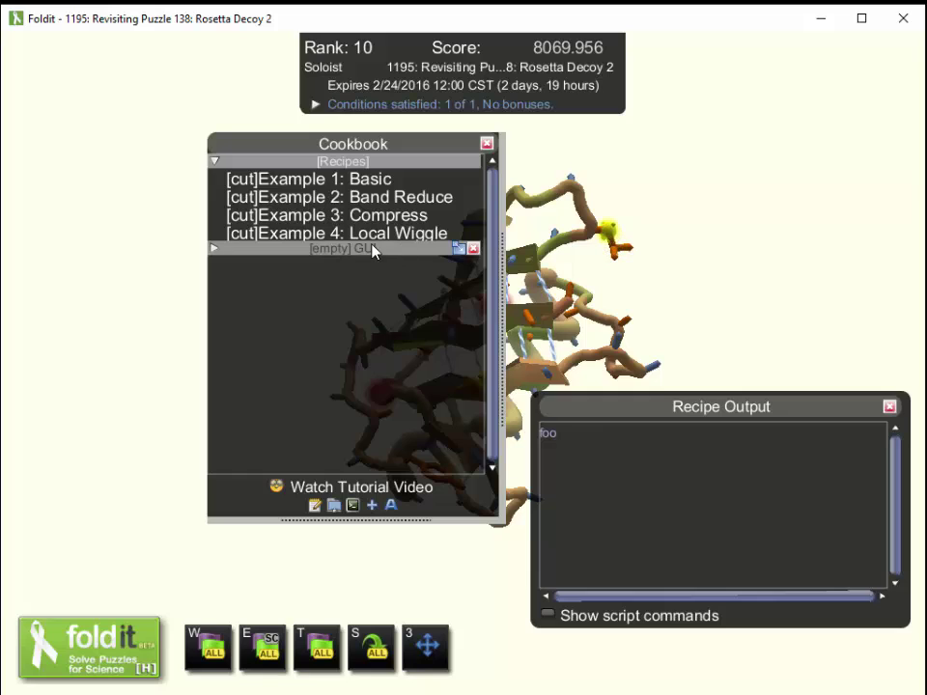
# - Paste the cut example recipes under the GUI divider, expand the divider to check them, and collapse it
pyautogui.click(454, 250)
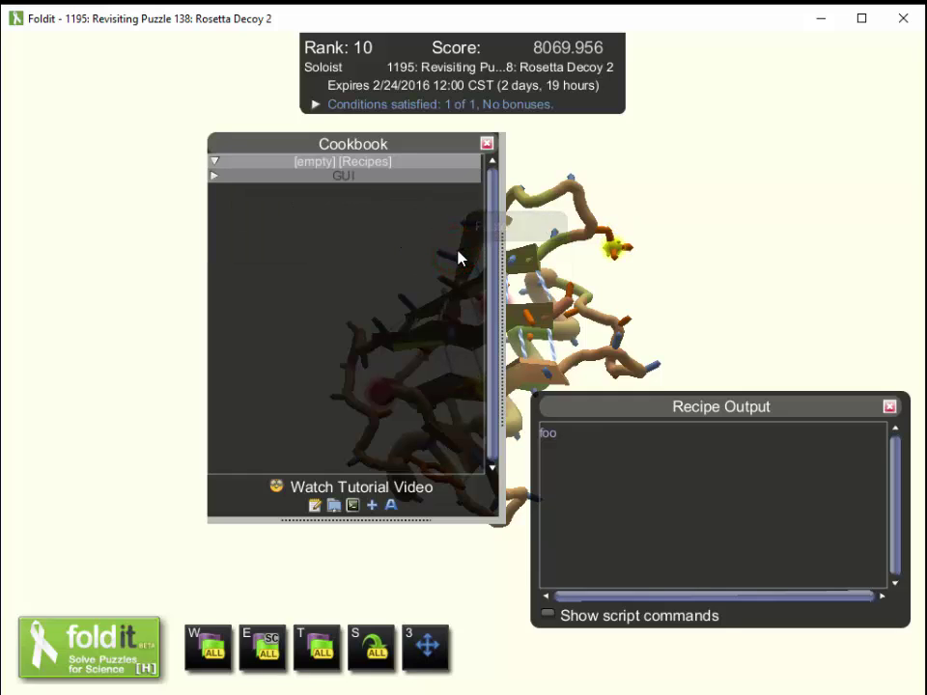
pyautogui.click(214, 179)
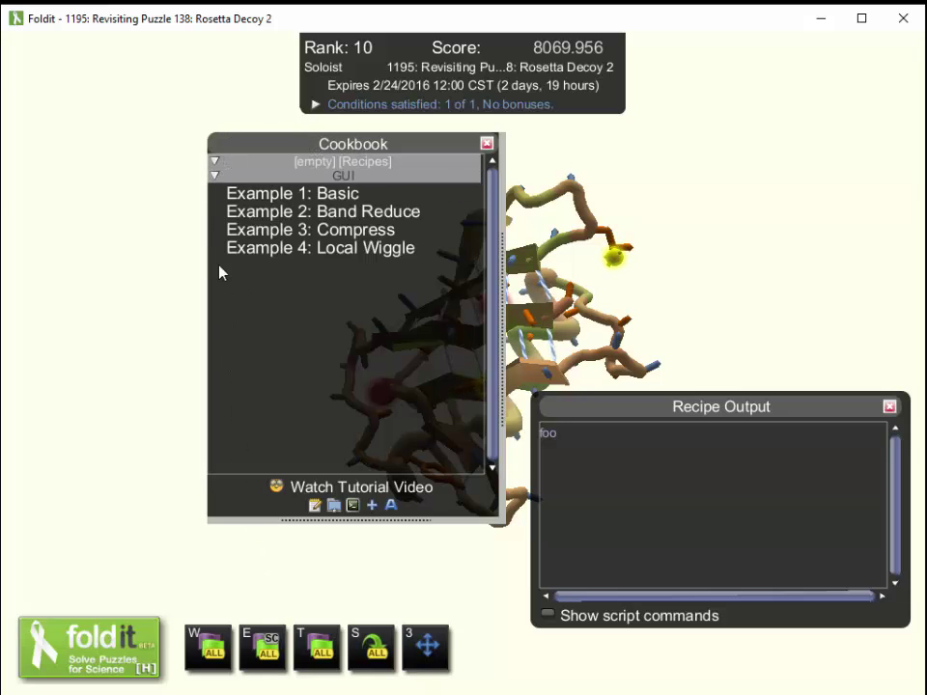
pyautogui.click(389, 166)
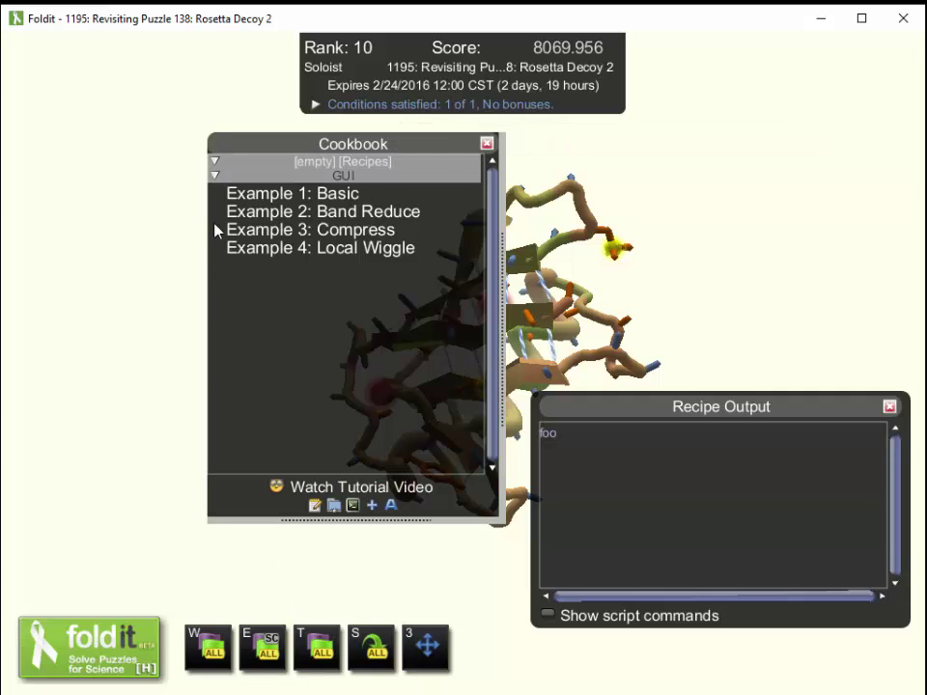
pyautogui.click(216, 178)
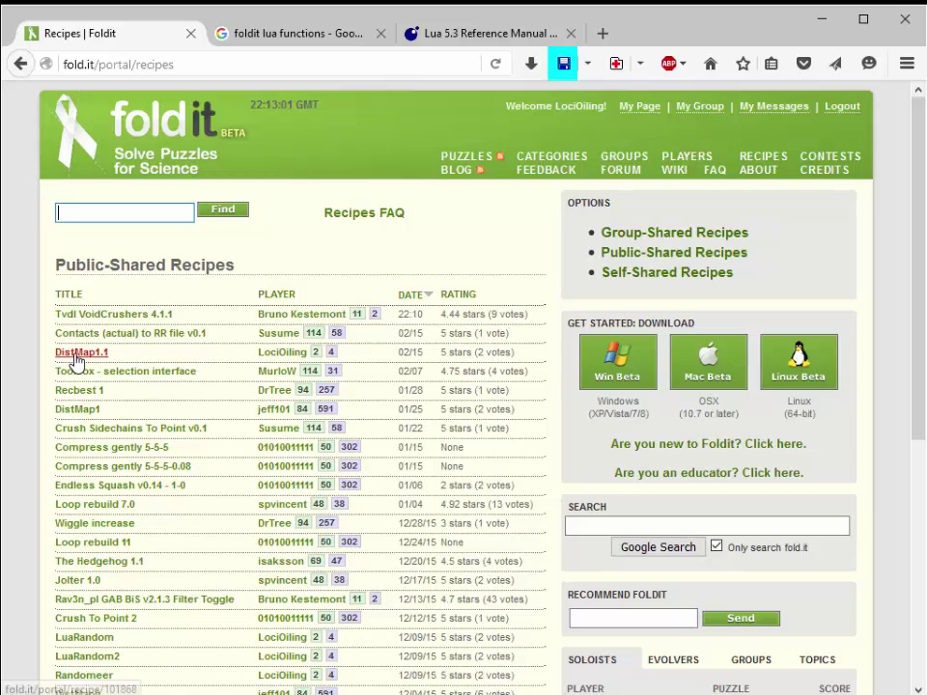
# - In the browser, open the Tvdl VoidCrushers 4.1.1 recipe page and try to add the recipe to the cookbook
pyautogui.click(109, 315)
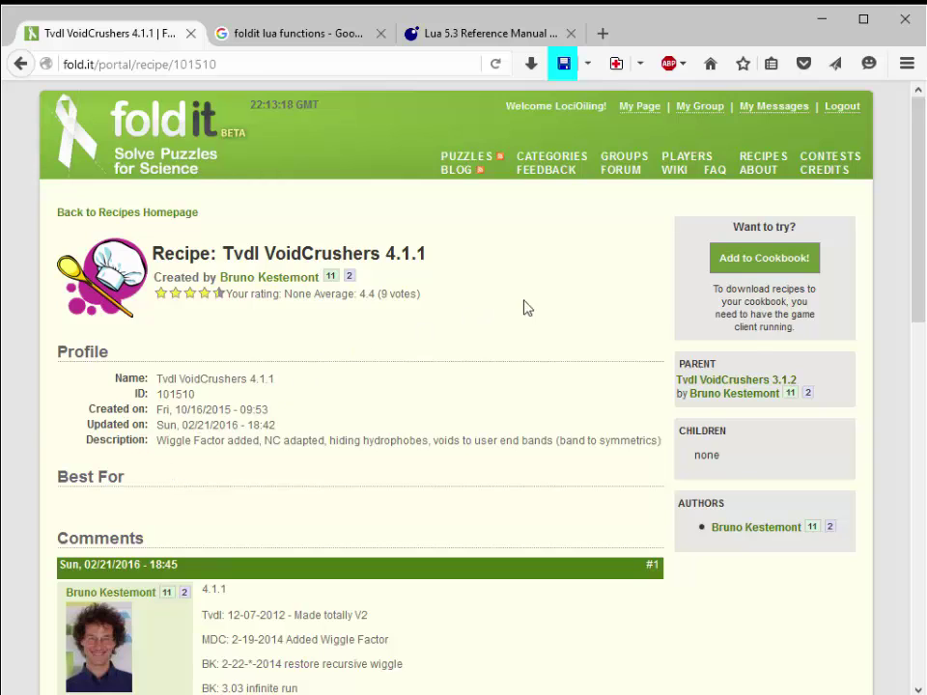
pyautogui.click(739, 267)
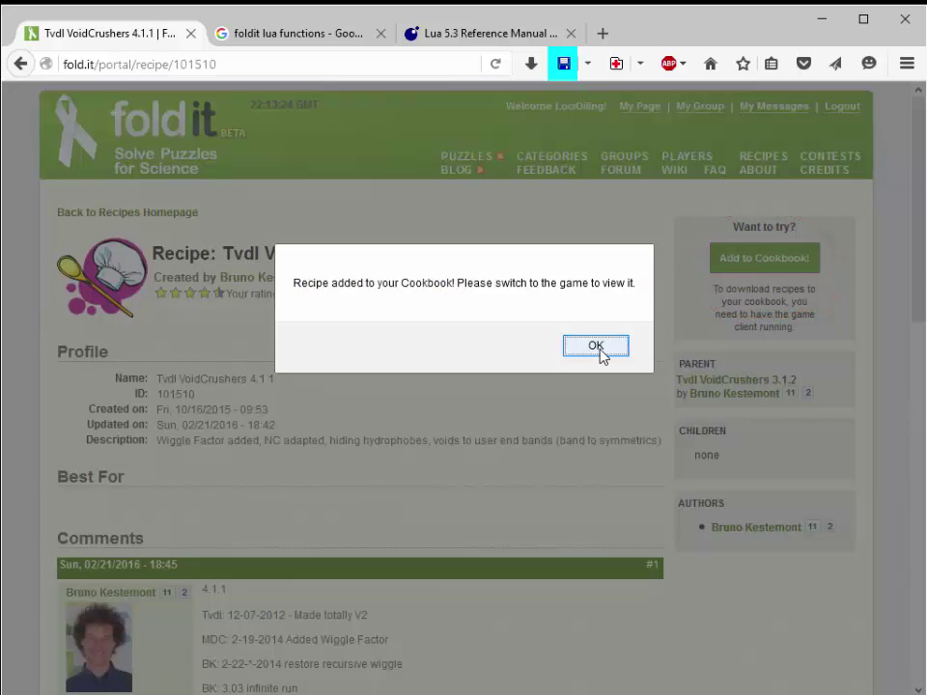
pyautogui.click(598, 350)
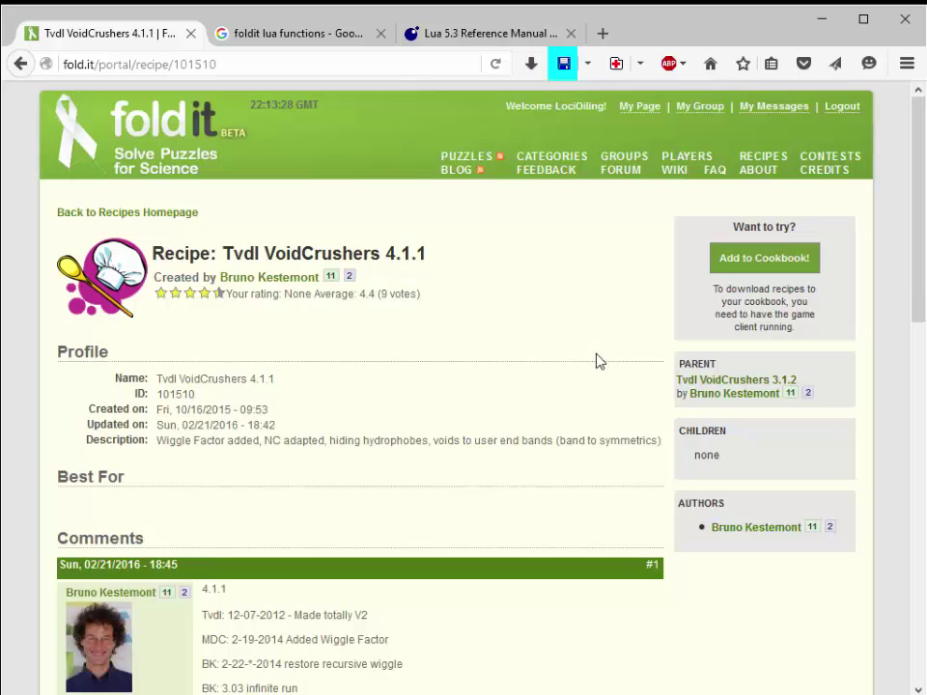
# - Switch back to Foldit and check the connection status of the chat panels, moving the Recipe Output window aside and back
pyautogui.hotkey('alt', 'Tab')
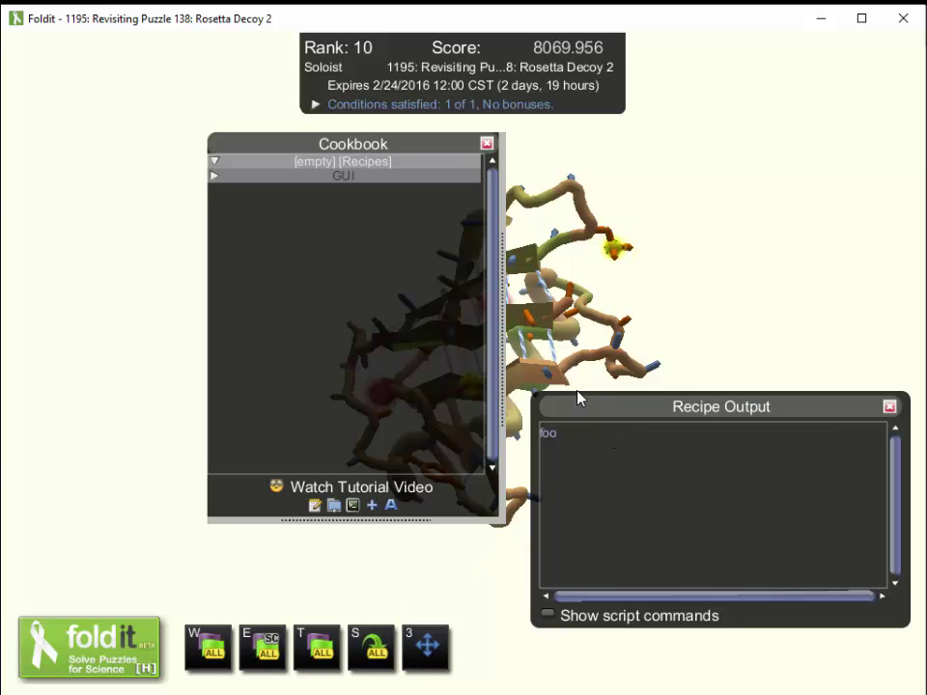
pyautogui.moveTo(577, 398); pyautogui.dragTo(254, 382)
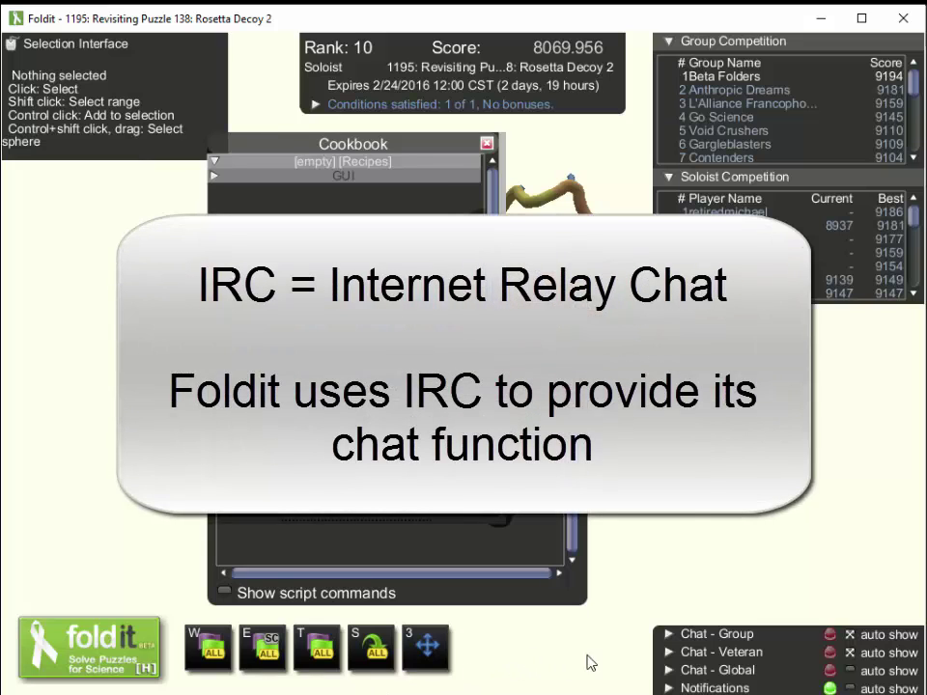
pyautogui.click(671, 654)
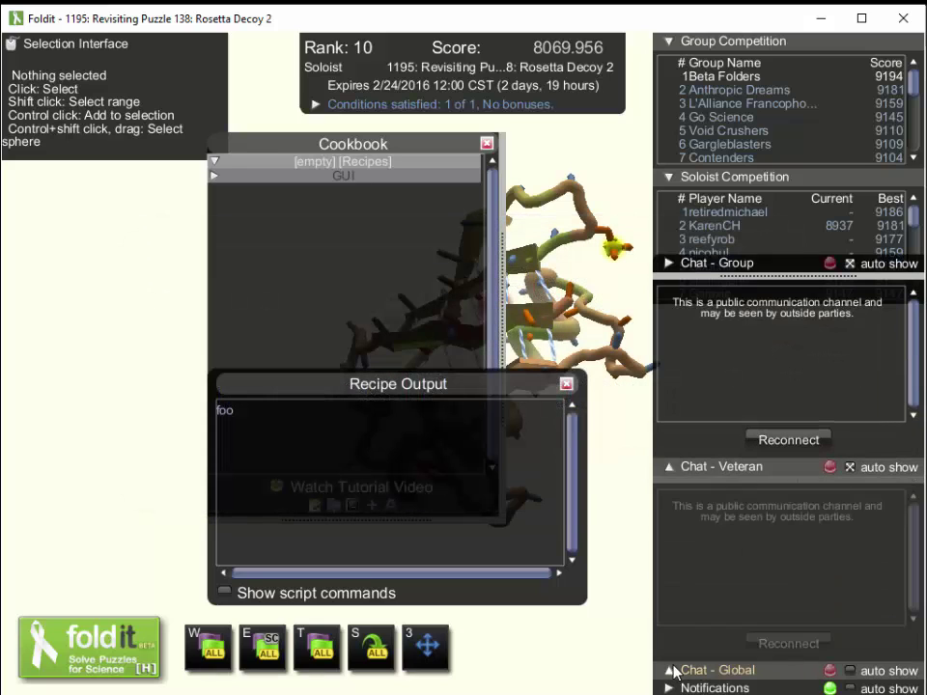
pyautogui.click(671, 262)
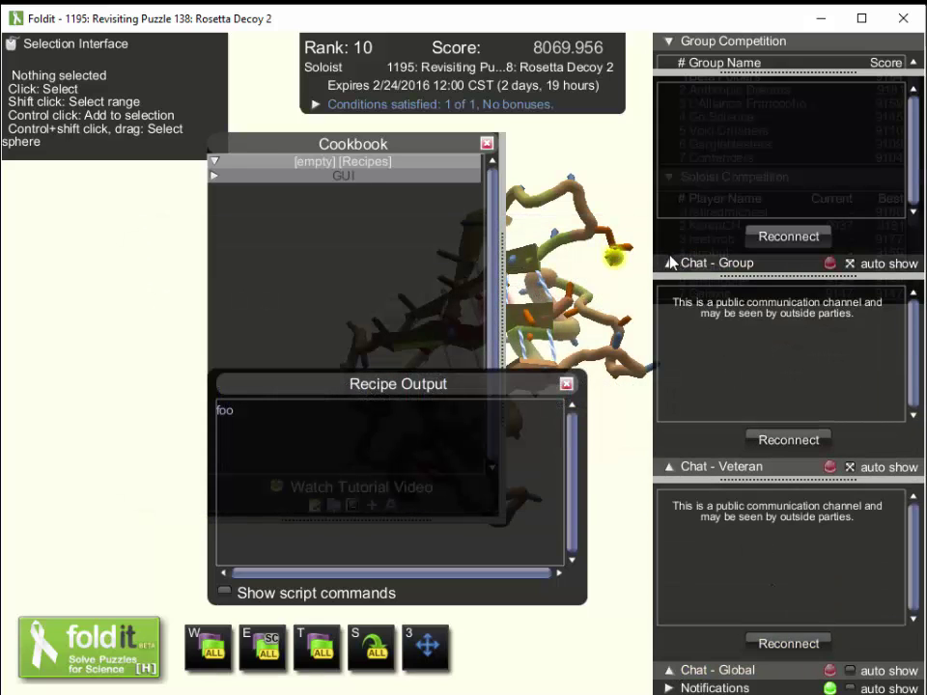
pyautogui.click(669, 671)
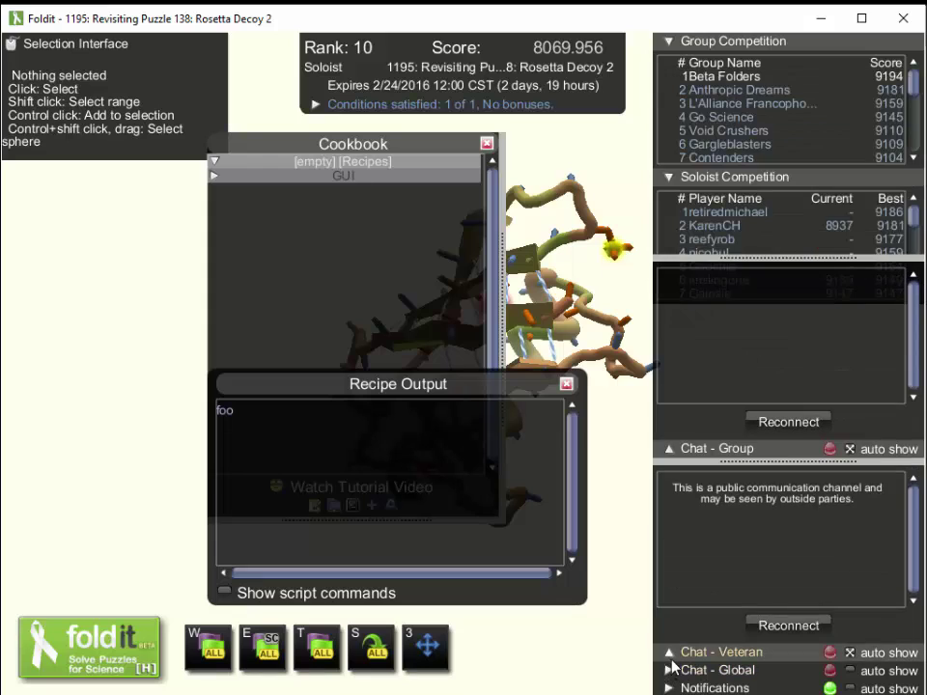
pyautogui.click(670, 654)
pyautogui.click(670, 634)
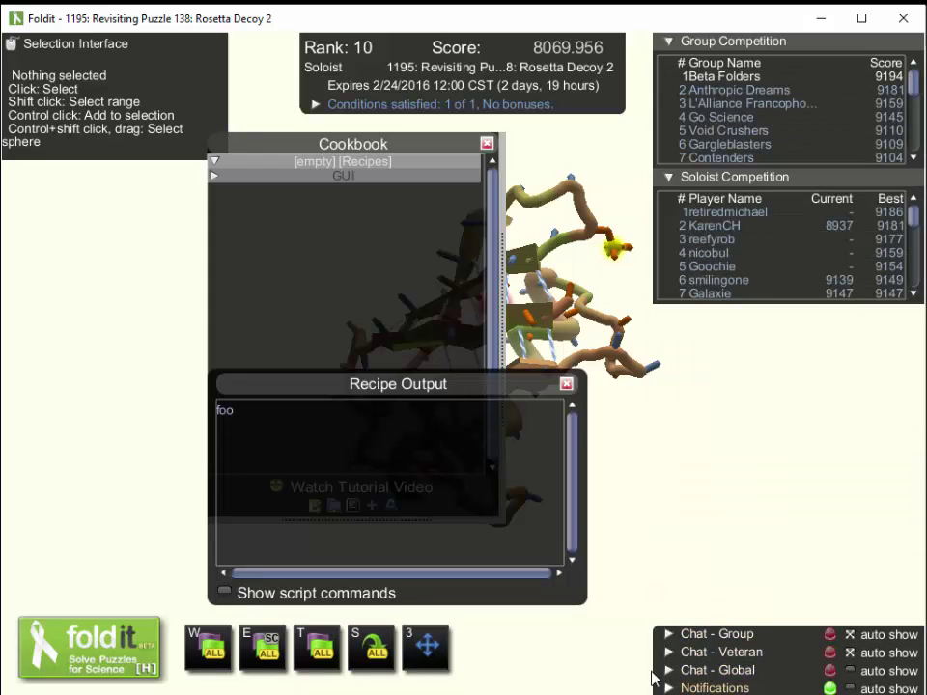
pyautogui.moveTo(435, 383); pyautogui.dragTo(730, 390)
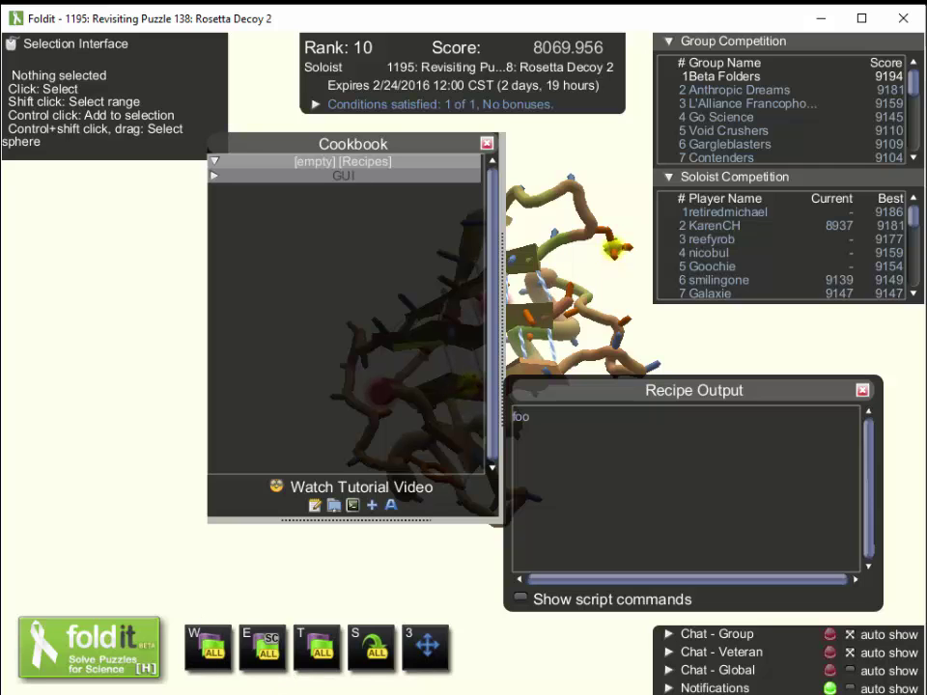
# - Switch to the browser, select the recipe ID 101510 in the recipe page's address, and return to Foldit
pyautogui.hotkey('alt', 'Tab')
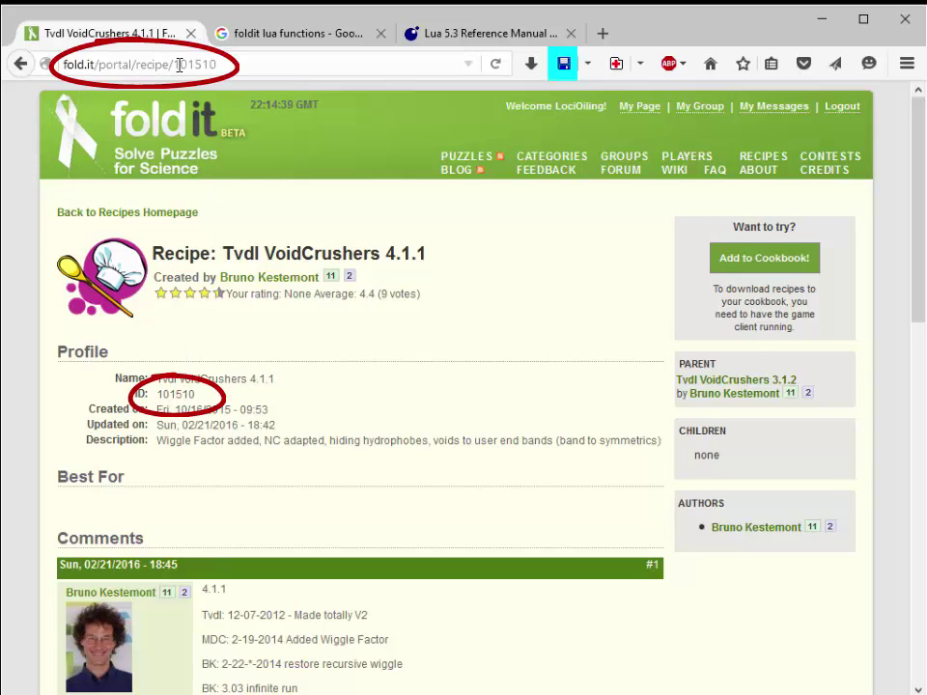
pyautogui.moveTo(174, 65); pyautogui.dragTo(228, 66)
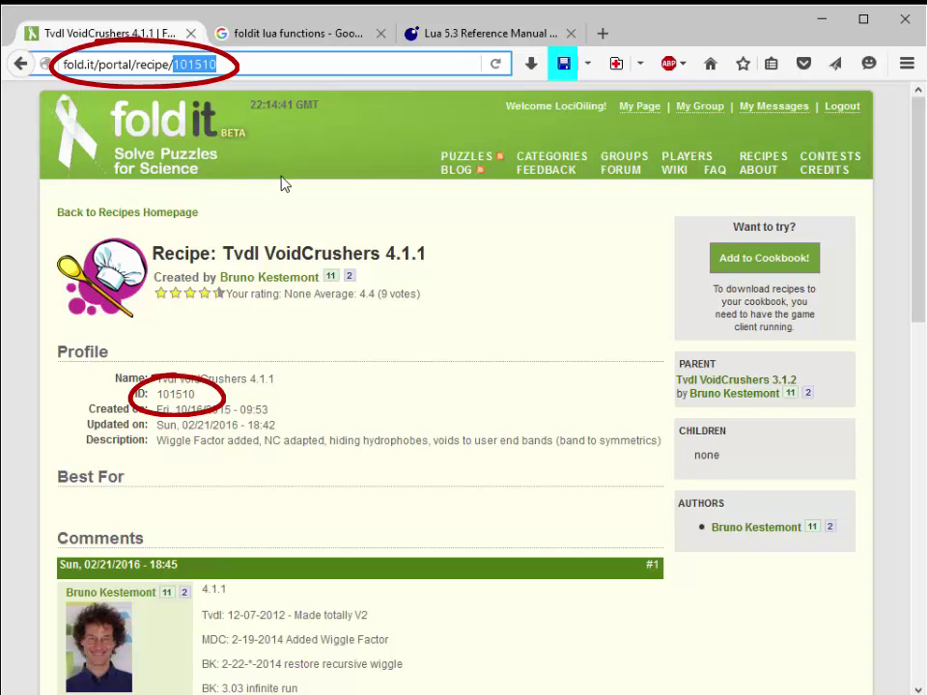
pyautogui.click(821, 20)
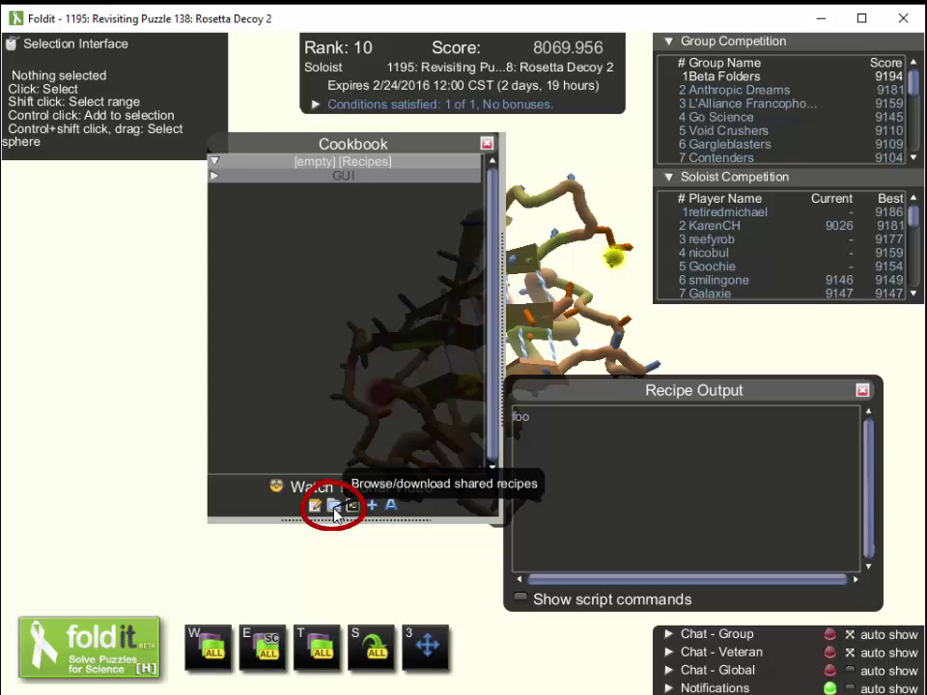
# - Download the shared recipe with ID 101510 manually into the cookbook
pyautogui.click(334, 506)
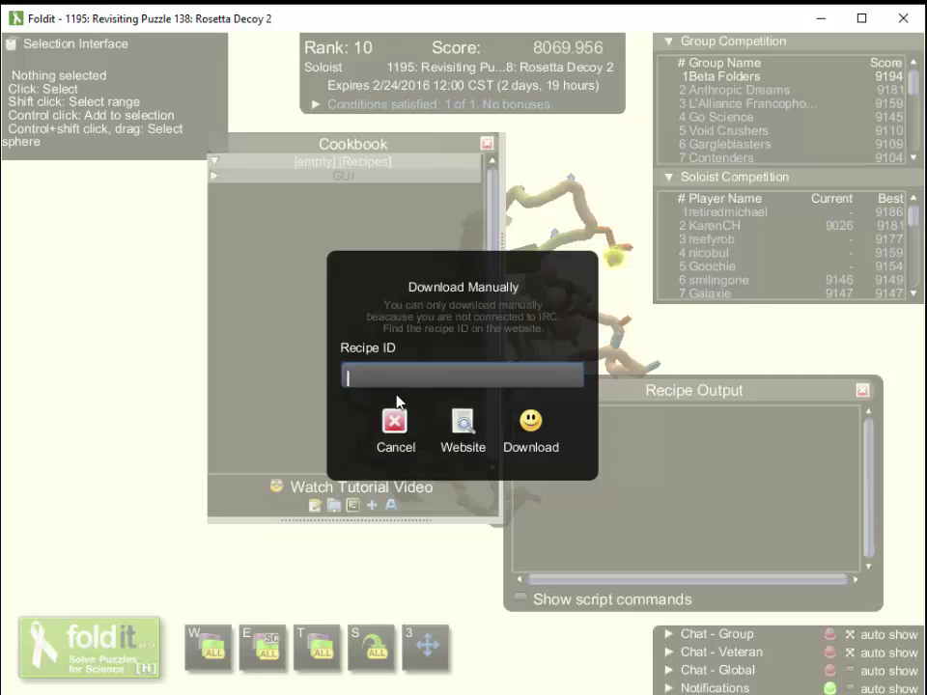
pyautogui.write('101510')
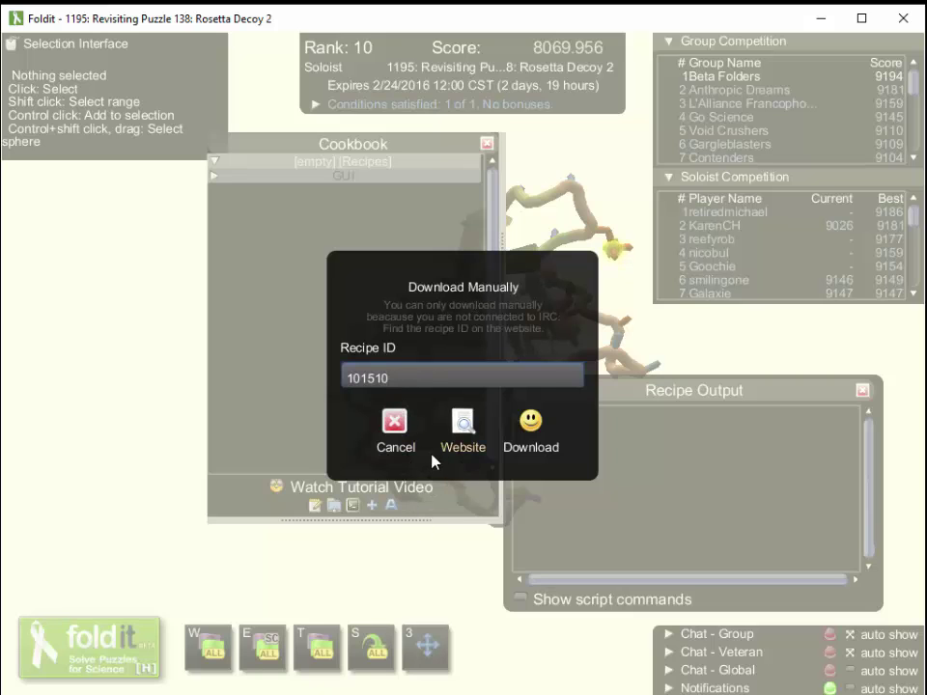
pyautogui.click(530, 430)
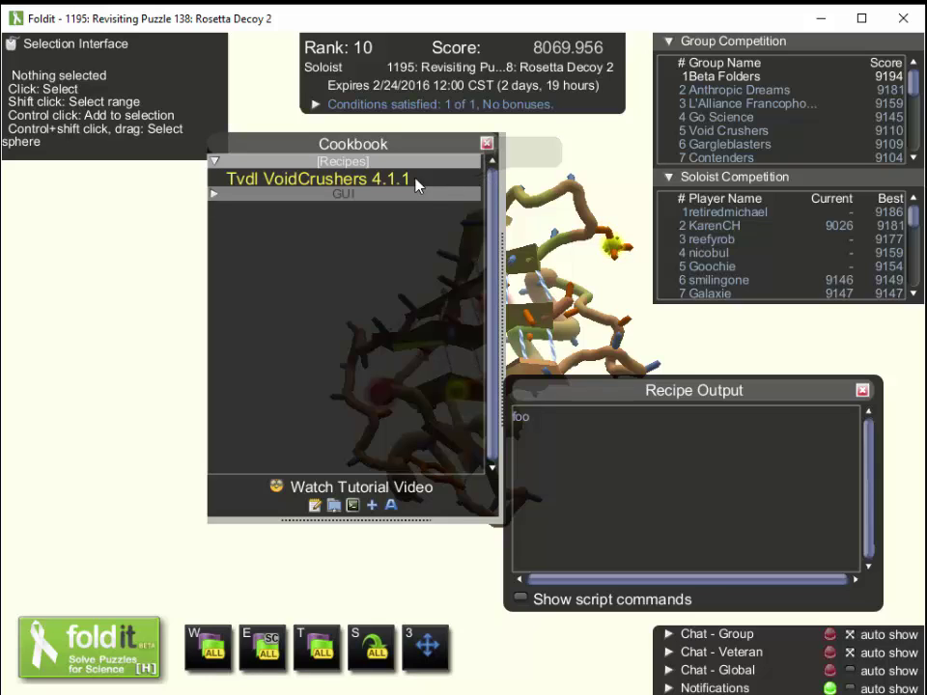
# - Run the Tvdl VoidCrushers 4.1.1 recipe to view its run options, cancel the run, and shift the Cookbook window slightly down
pyautogui.doubleClick(311, 184)
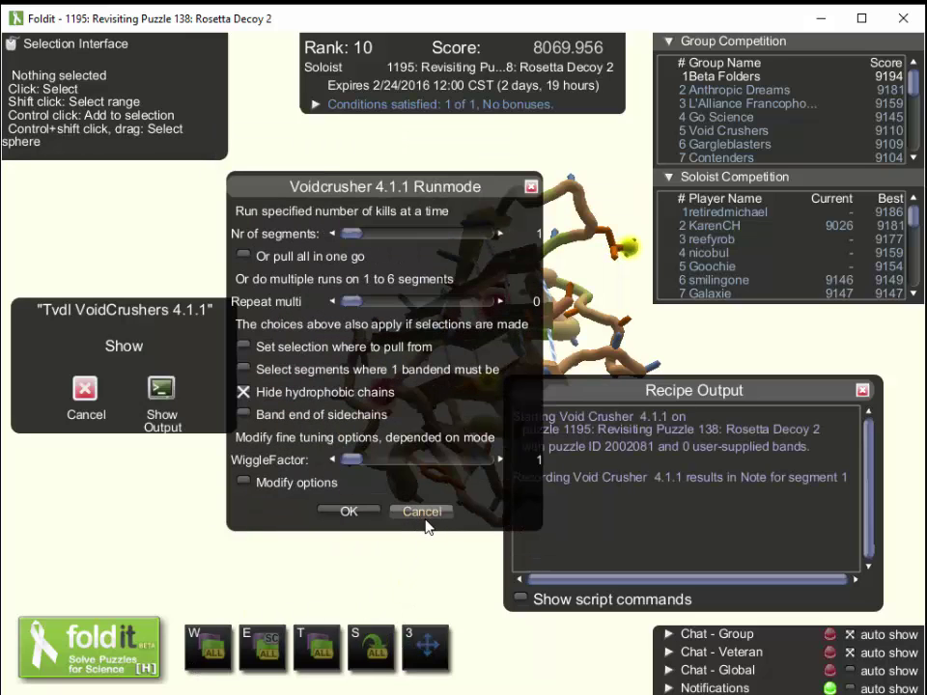
pyautogui.moveTo(399, 422); pyautogui.dragTo(379, 448)
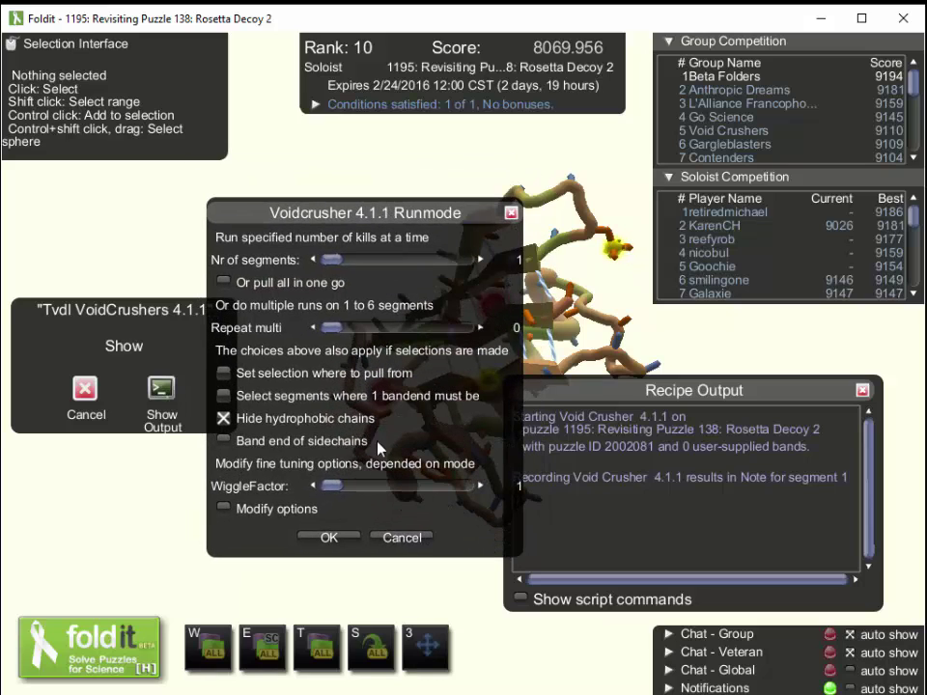
pyautogui.click(382, 539)
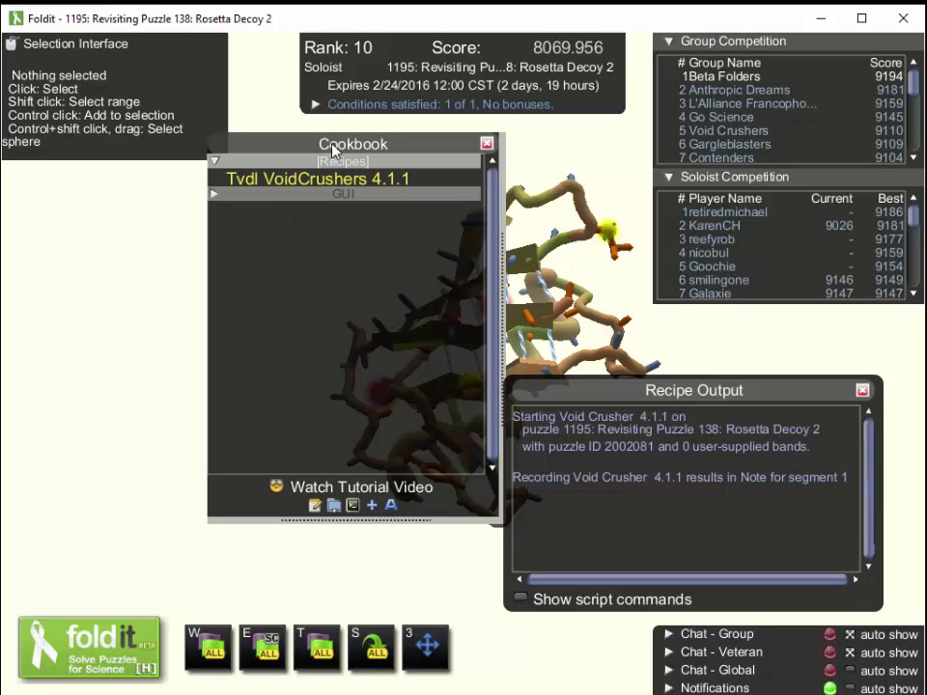
pyautogui.moveTo(270, 230); pyautogui.dragTo(265, 268)
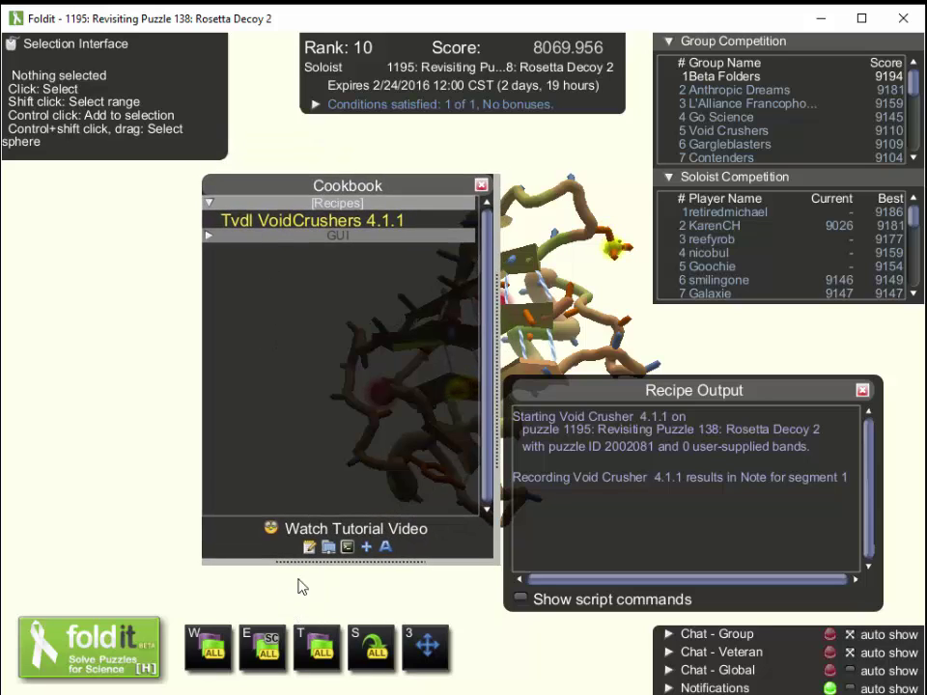